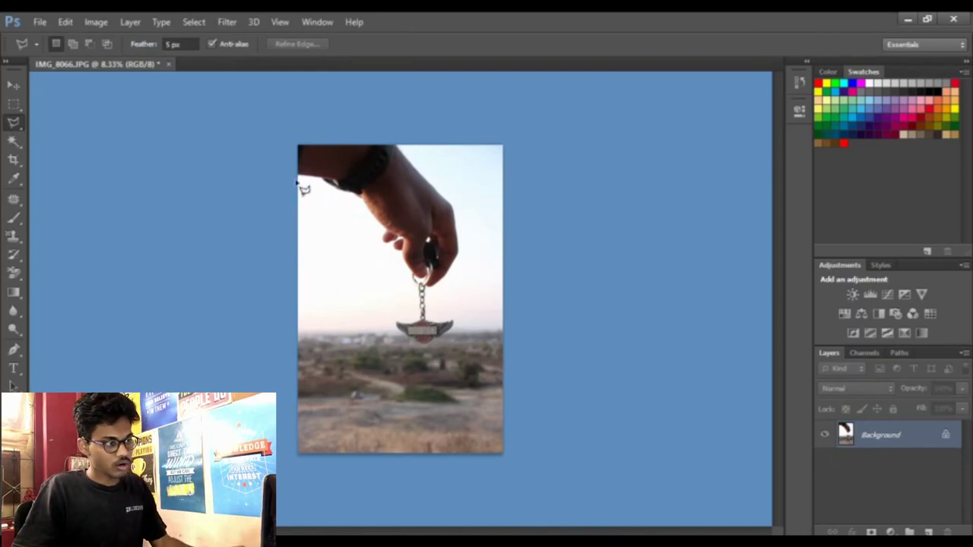
Step: Finish the Polygonal Lasso outline down the hand's right side and close it around the arm and chain
{"action": "left_click", "coordinate": [347, 202]}
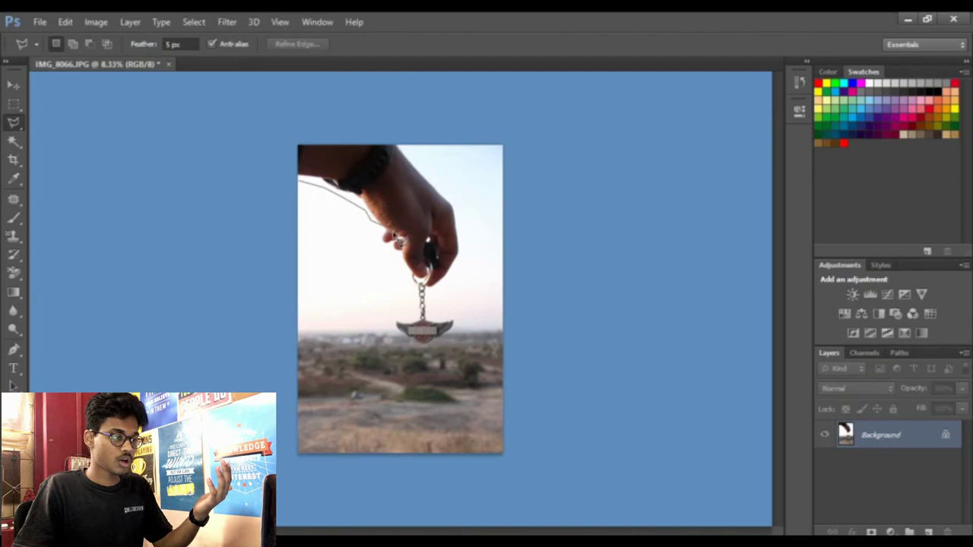
{"action": "left_click", "coordinate": [374, 225]}
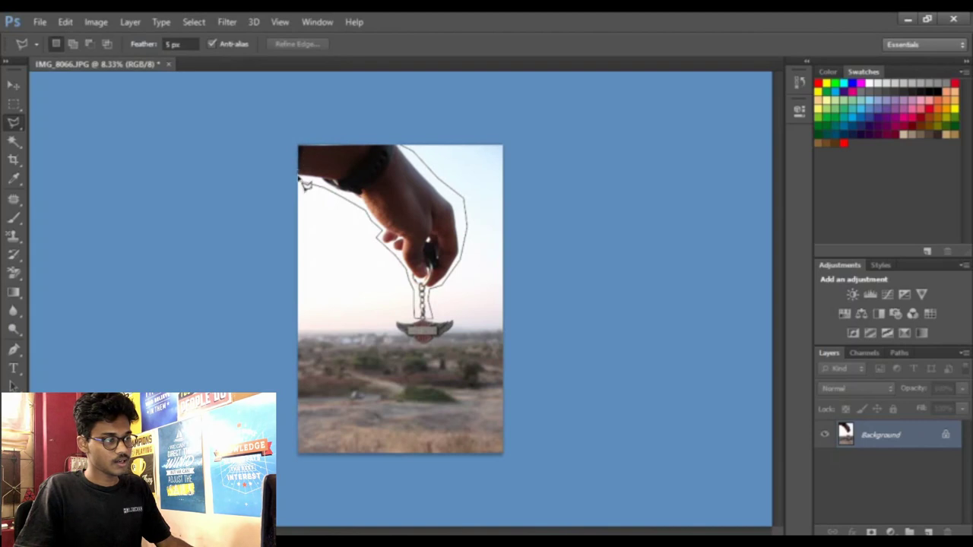
{"action": "left_click", "coordinate": [305, 188]}
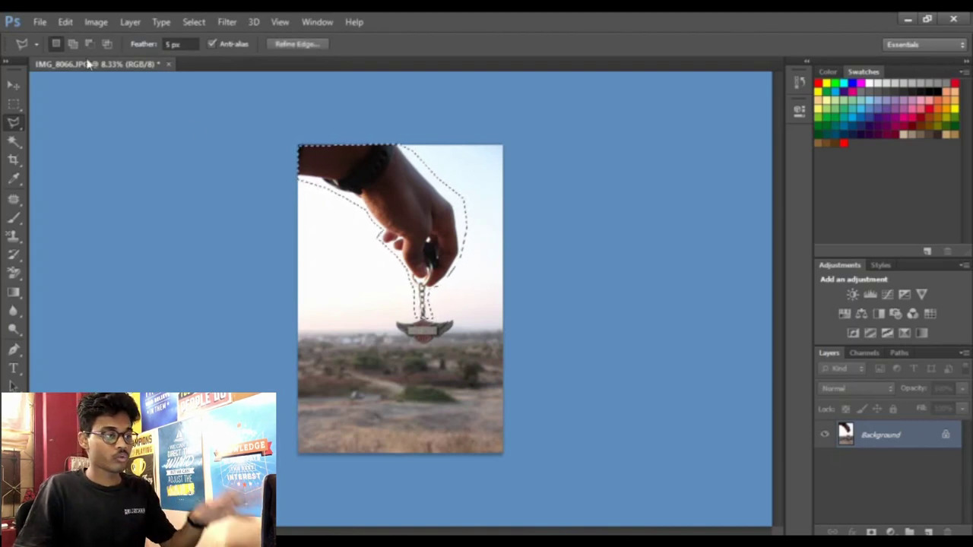
Step: Set the Fill dialog to Content-Aware with Normal mode at 100% opacity
{"action": "left_click", "coordinate": [67, 22]}
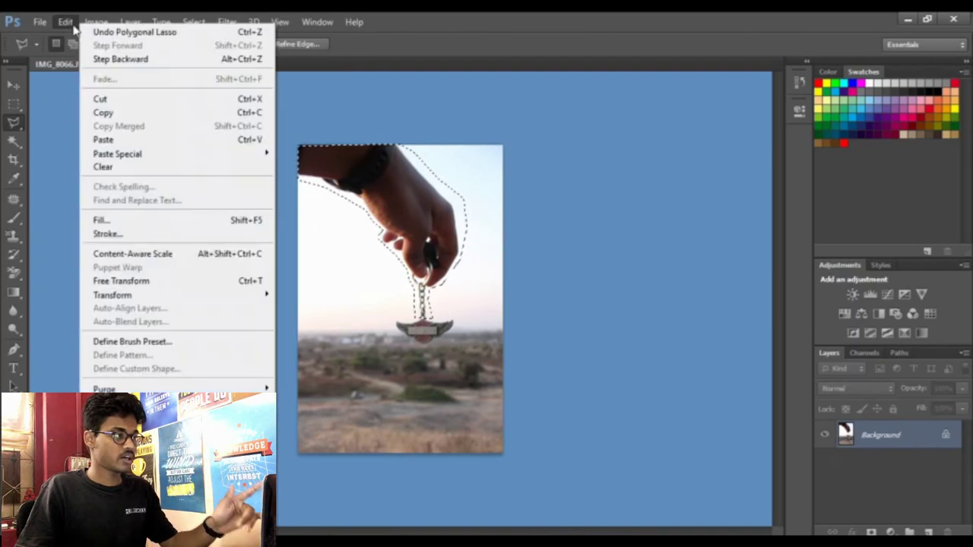
{"action": "left_click", "coordinate": [133, 221]}
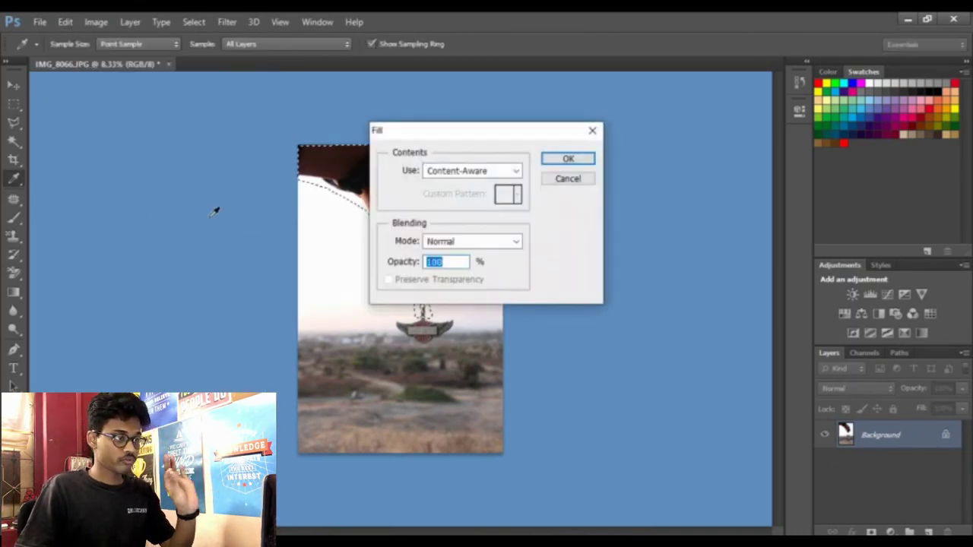
{"action": "left_click", "coordinate": [516, 172]}
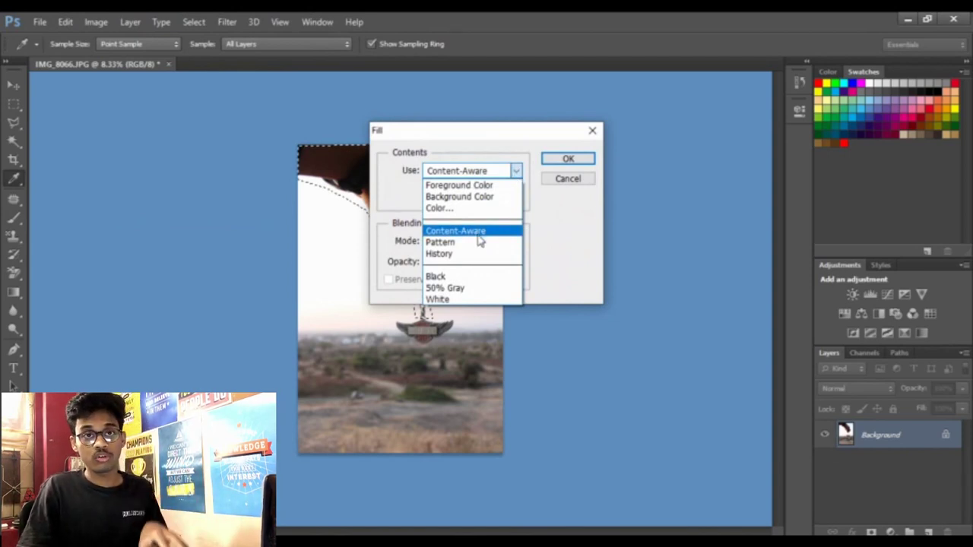
{"action": "left_click", "coordinate": [478, 235]}
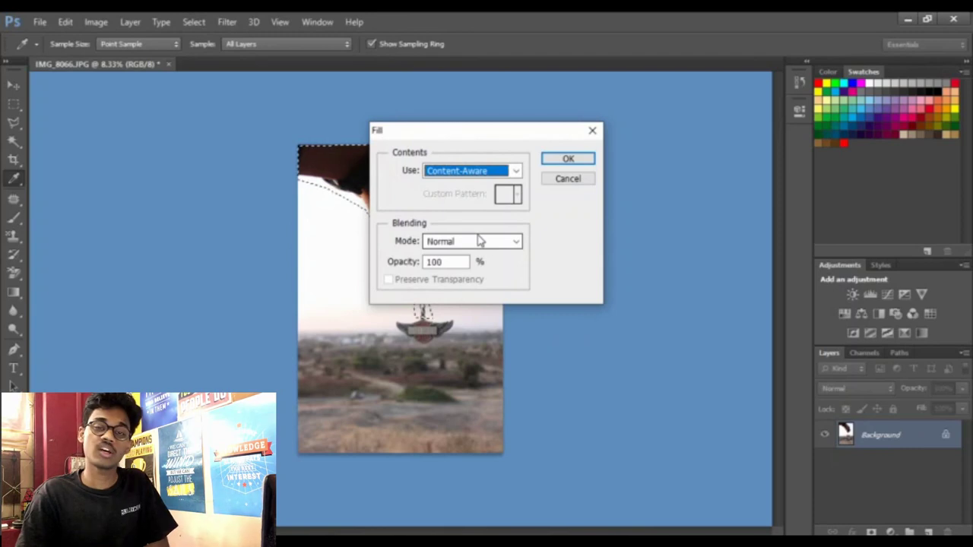
Step: Apply the Content-Aware fill to erase the hand, deselect, and switch to Zoom
{"action": "left_click", "coordinate": [566, 158]}
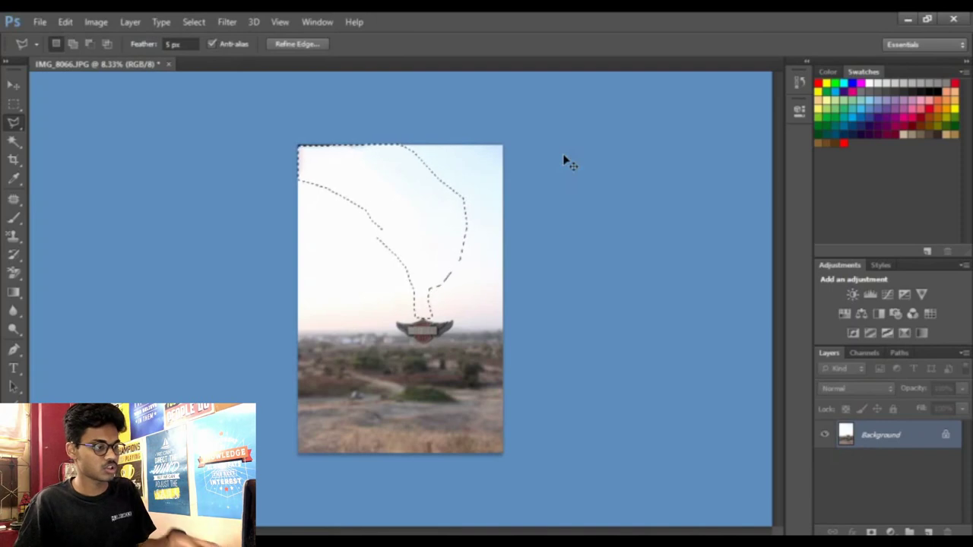
{"action": "key", "text": "ctrl+d"}
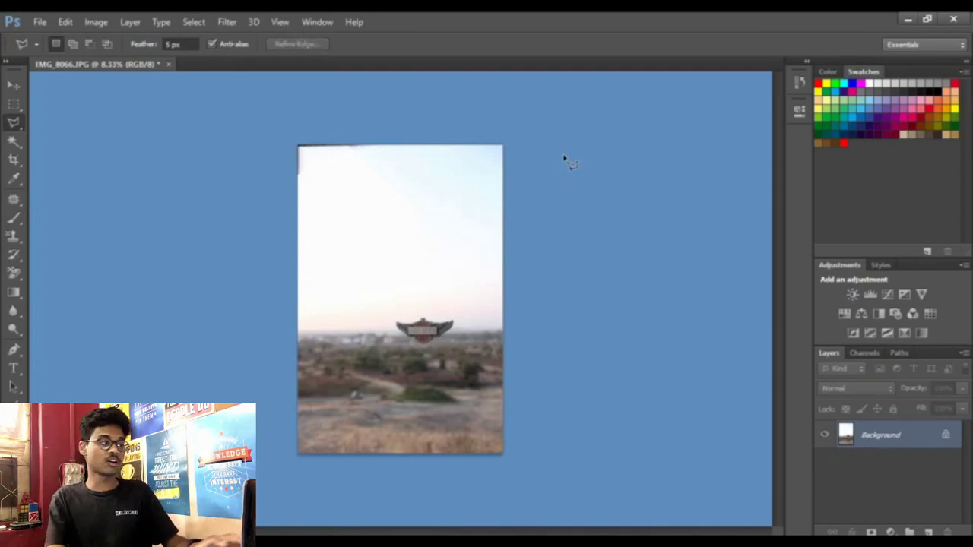
{"action": "key", "text": "z"}
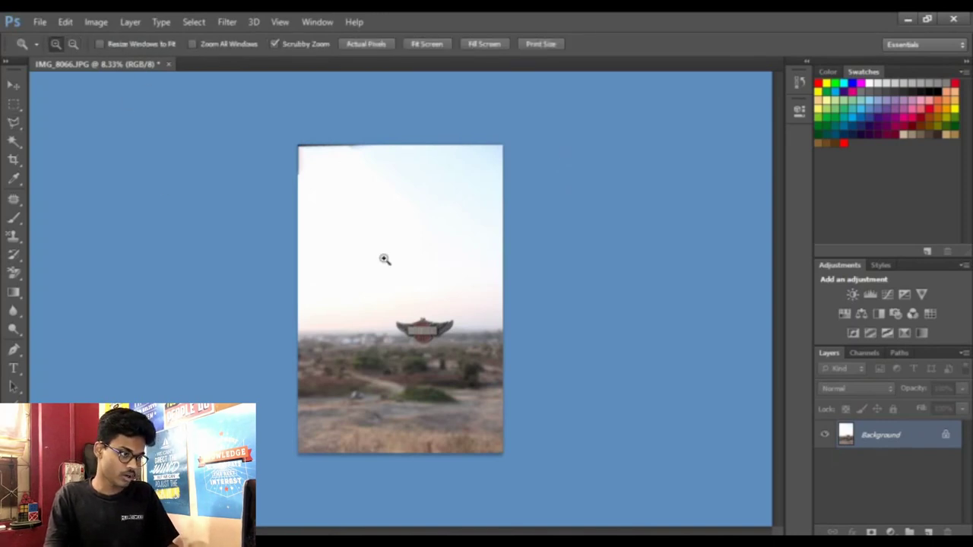
{"action": "left_click", "coordinate": [433, 304]}
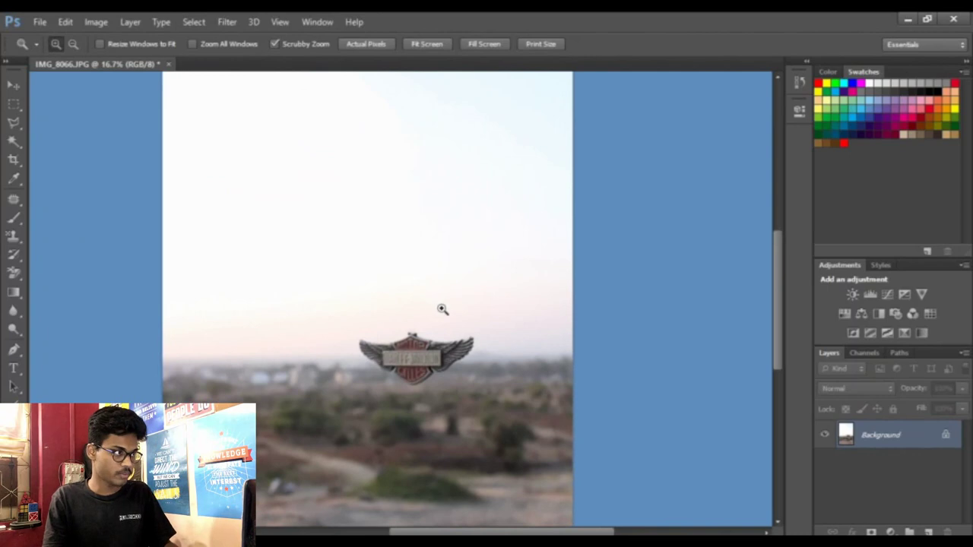
{"action": "left_click", "coordinate": [411, 270], "text": "alt"}
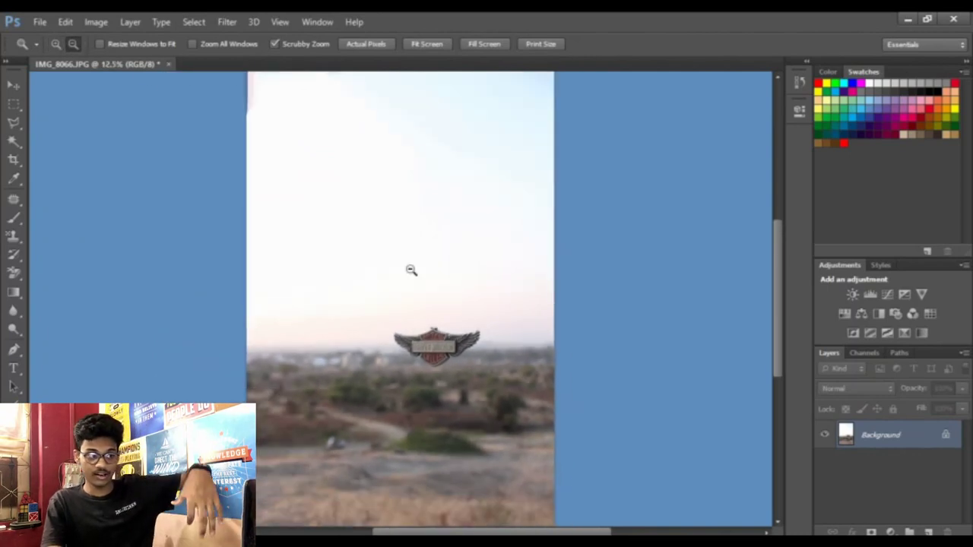